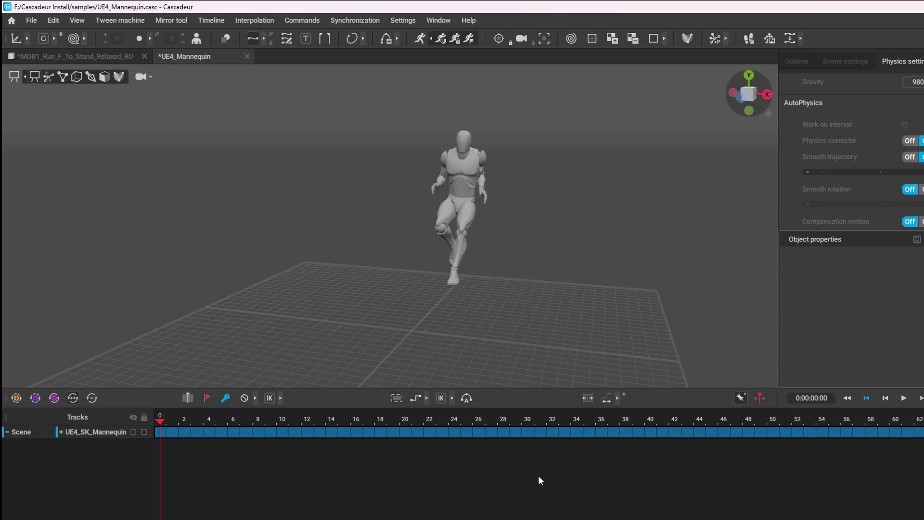
Step: Play back the UE4_Mannequin run-to-stand animation and stop playback
{"action": "key", "text": "space"}
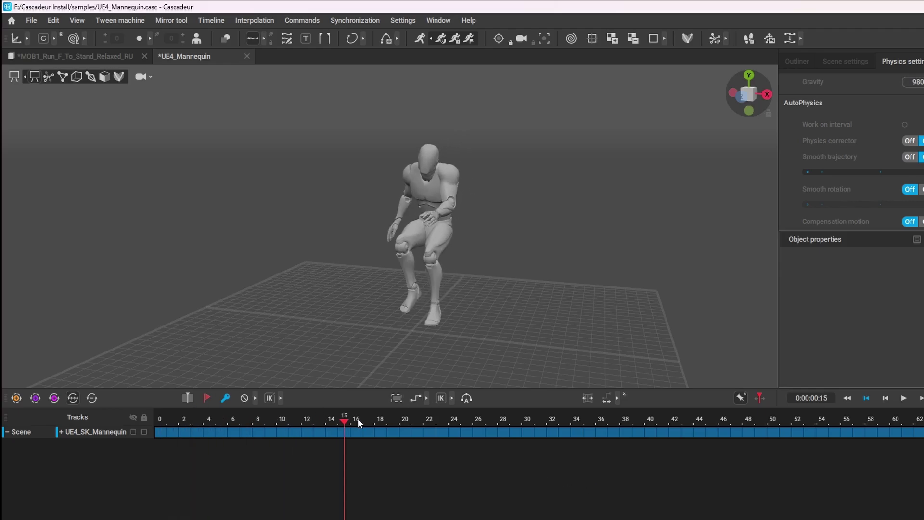
{"action": "key", "text": "space"}
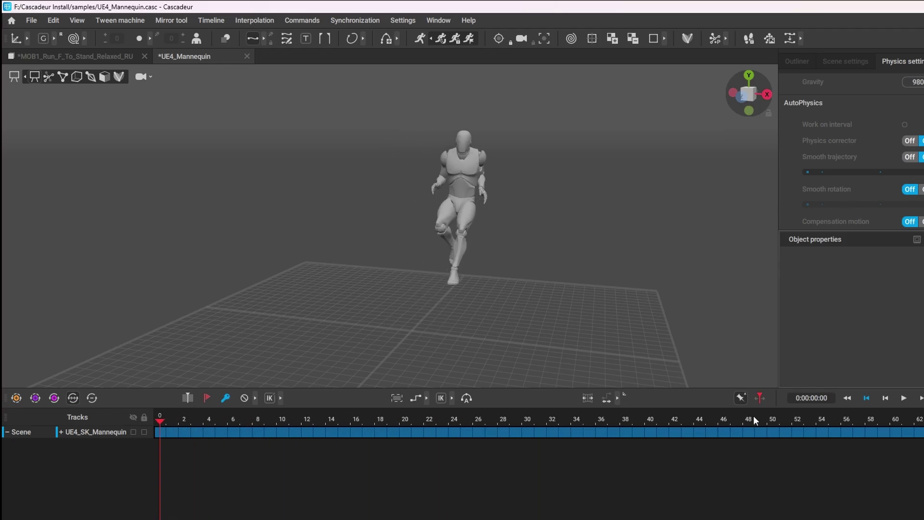
{"action": "left_click", "coordinate": [904, 398]}
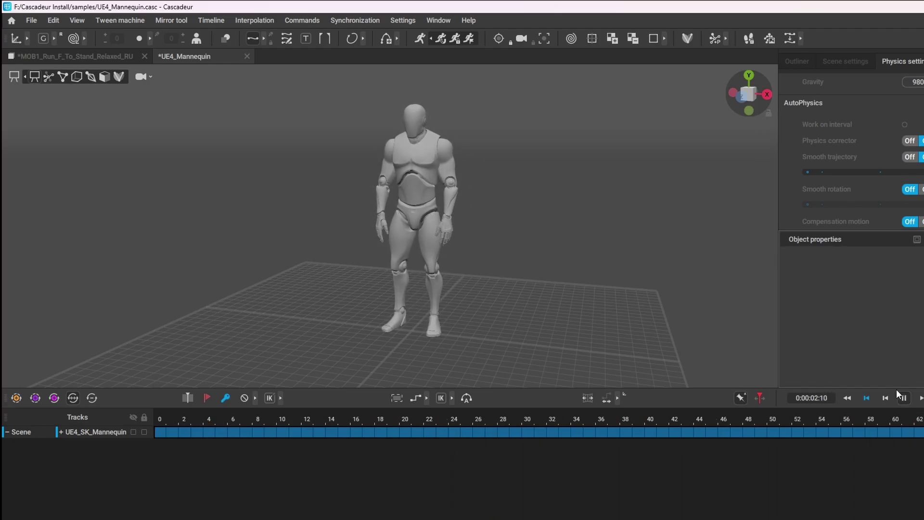
{"action": "scroll", "coordinate": [635, 326], "scroll_direction": "up", "scroll_amount": 1}
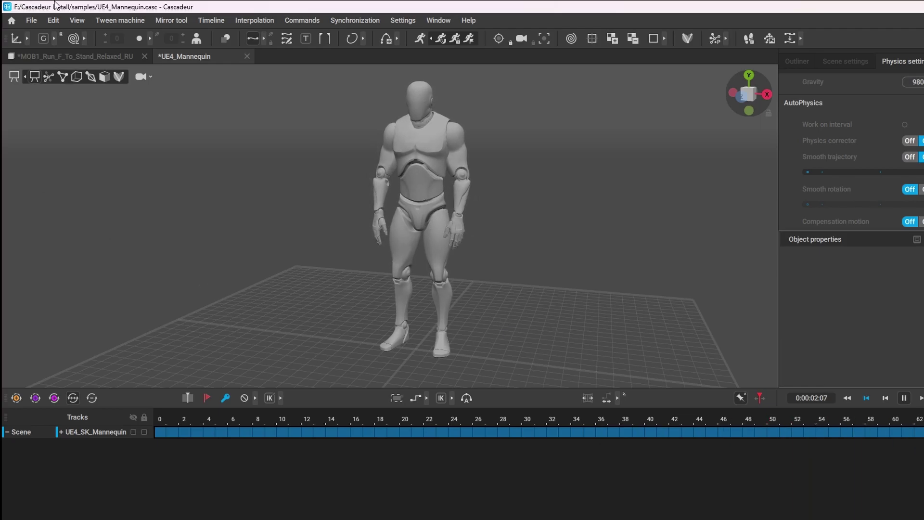
{"action": "left_click", "coordinate": [254, 20]}
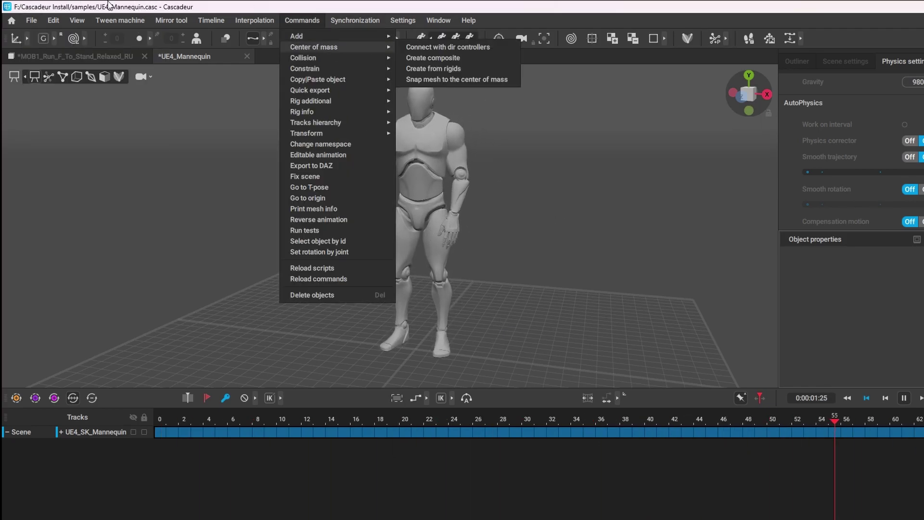
{"action": "left_click", "coordinate": [276, 289]}
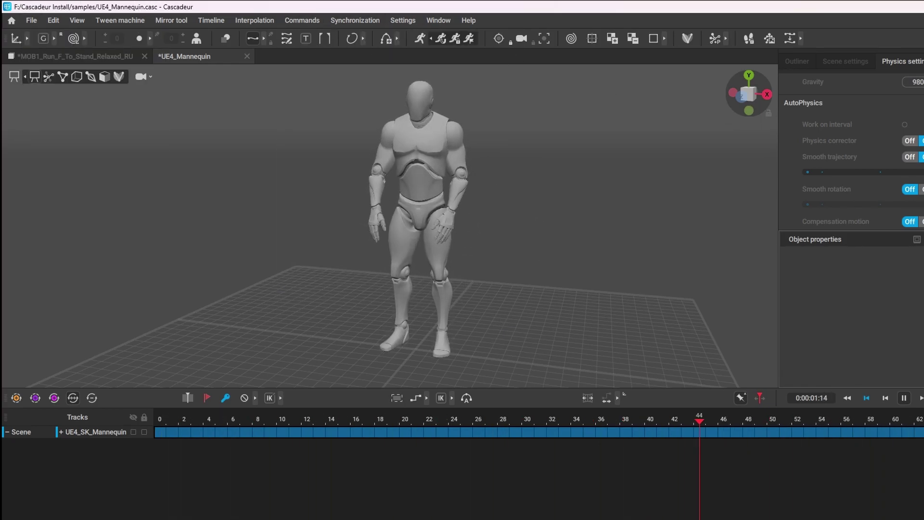
{"action": "left_click", "coordinate": [903, 397]}
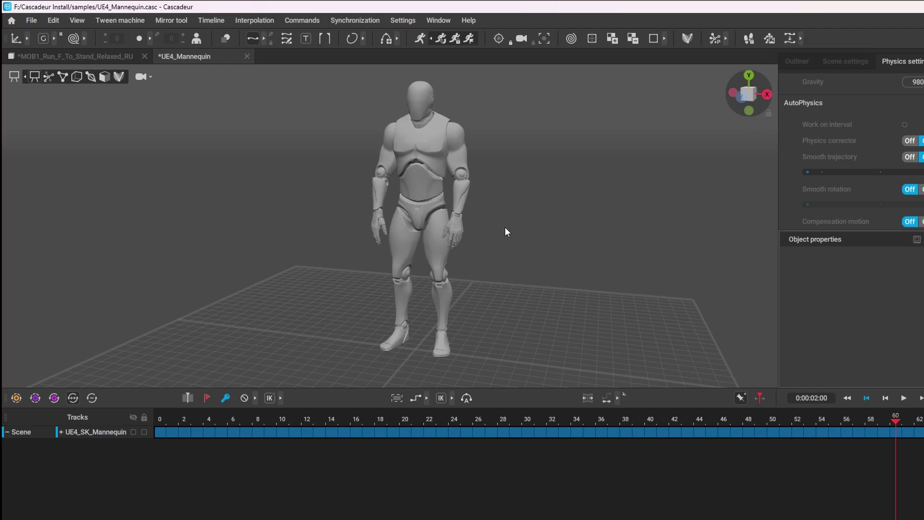
Step: Return the timeline to frame 0 and play the mannequin animation with its interpolated keyframe intervals
{"action": "left_click_drag", "start_coordinate": [895, 422], "coordinate": [154, 438]}
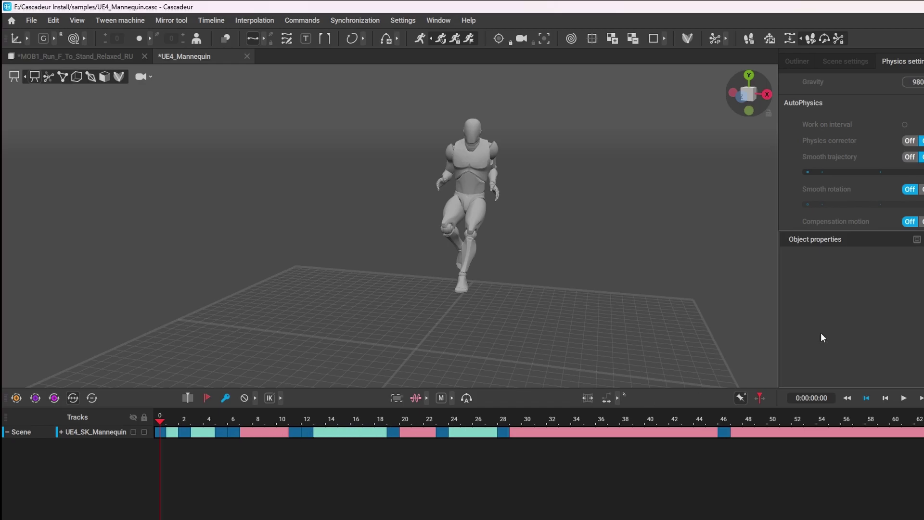
{"action": "left_click", "coordinate": [905, 400]}
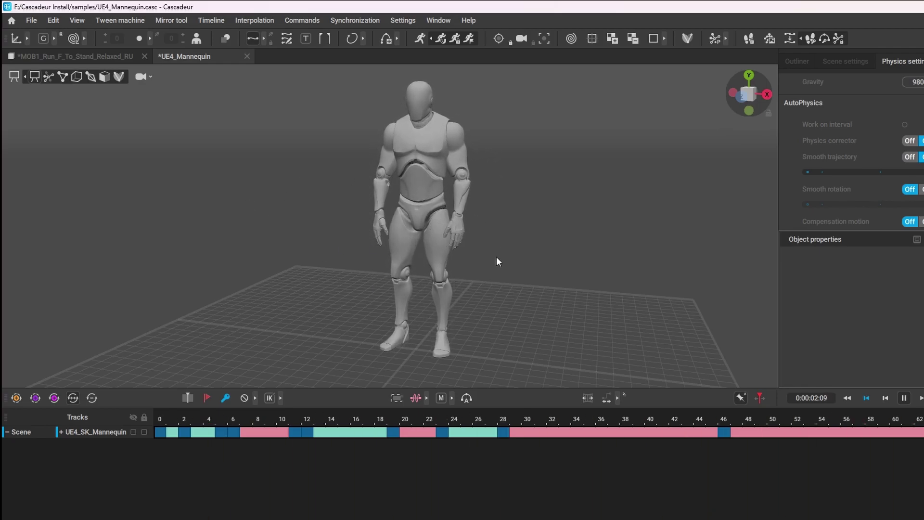
{"action": "left_click", "coordinate": [904, 398]}
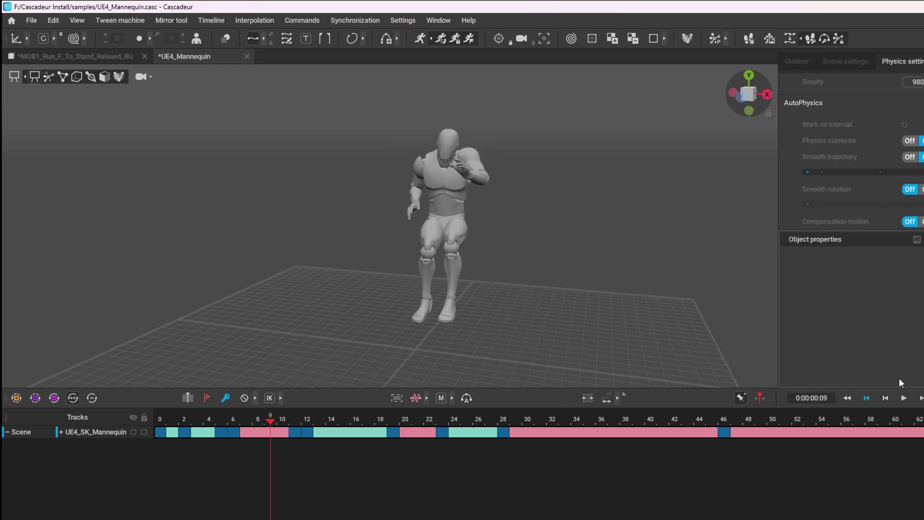
Step: Export the scene as an FBX with only animations included, saved as "run stop" in the Apologue\Trapped folder
{"action": "left_click", "coordinate": [31, 20]}
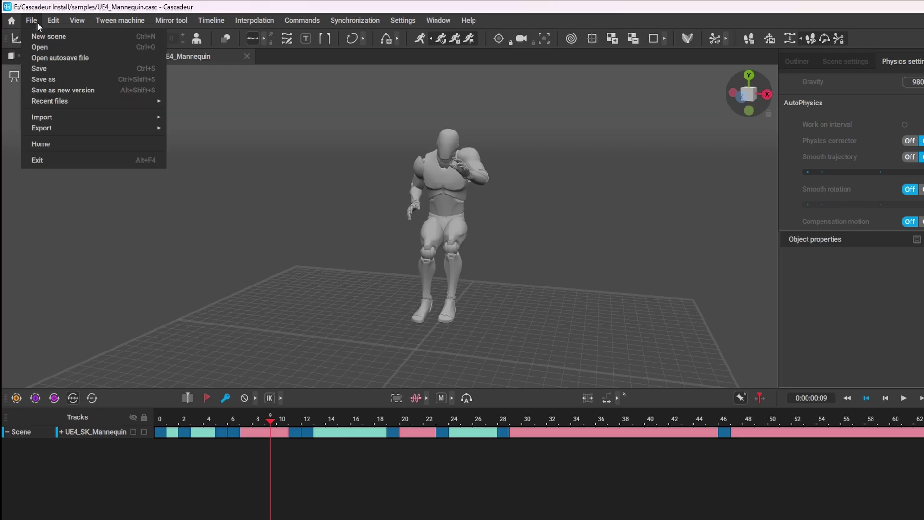
{"action": "mouse_move", "coordinate": [59, 123]}
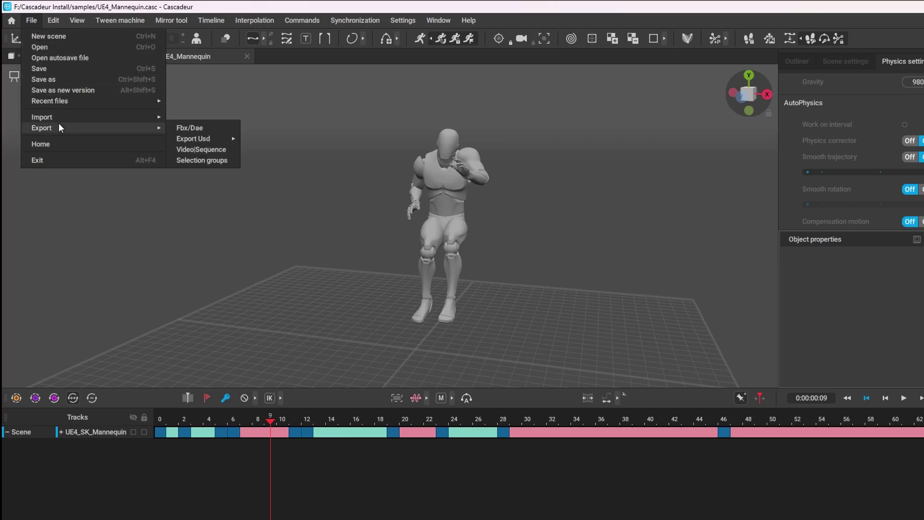
{"action": "left_click", "coordinate": [193, 129]}
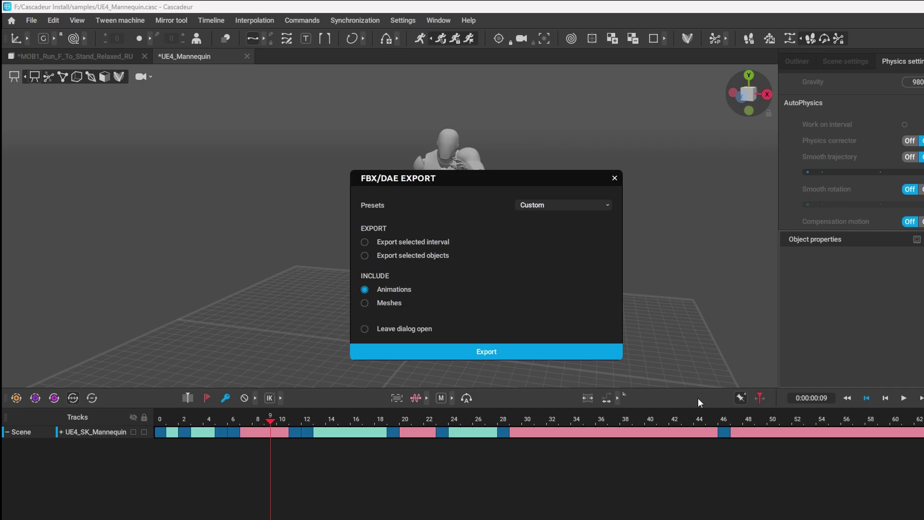
{"action": "left_click", "coordinate": [501, 352]}
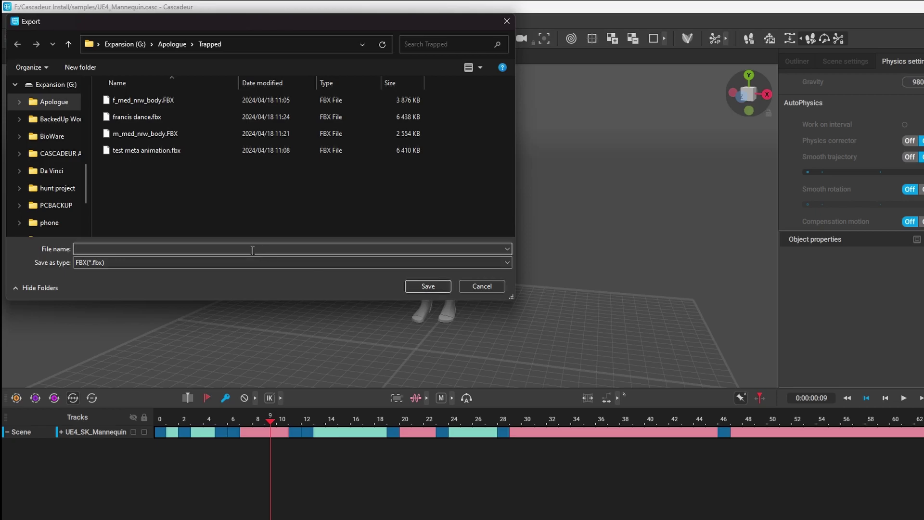
{"action": "type", "text": "run stop"}
{"action": "left_click", "coordinate": [428, 290]}
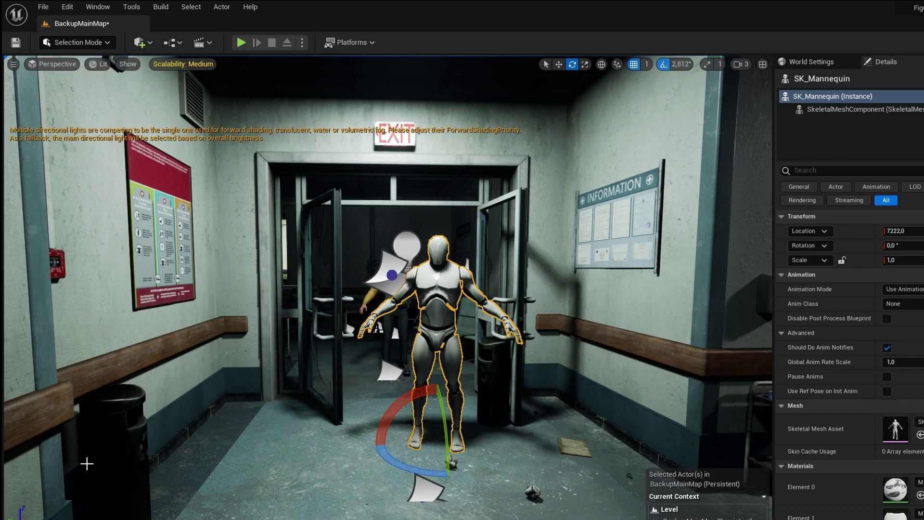
Step: Switch to File Explorer and select run stop.fbx in the Apologue\Trapped folder on the Expansion (G:) drive
{"action": "key", "text": "alt+Tab"}
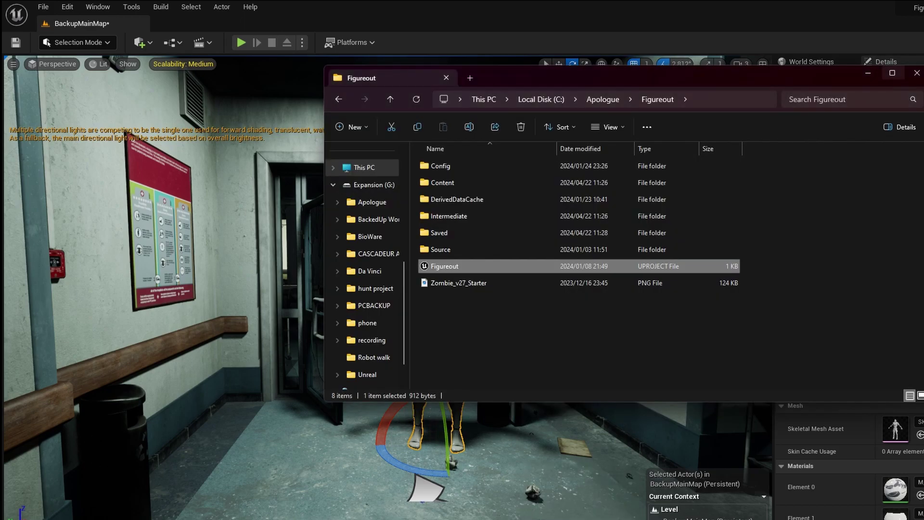
{"action": "scroll", "coordinate": [381, 360], "scroll_direction": "down", "scroll_amount": 1}
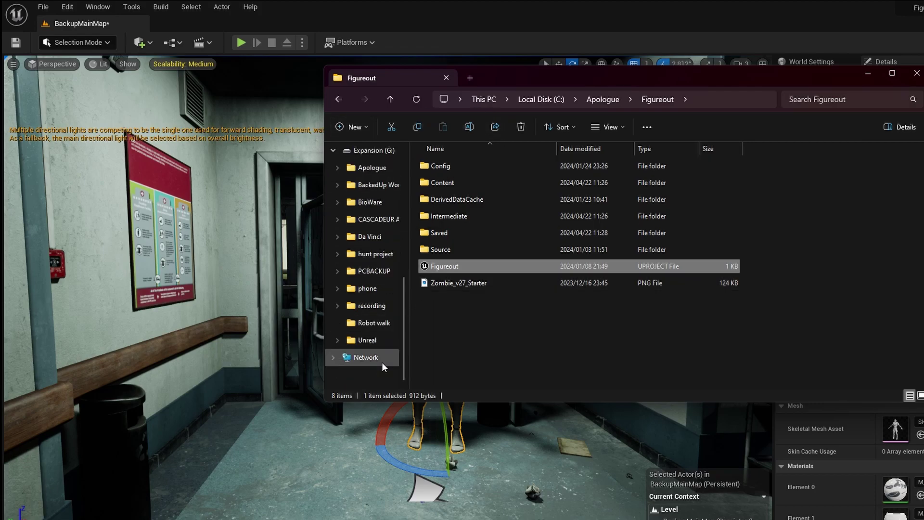
{"action": "scroll", "coordinate": [381, 361], "scroll_direction": "up", "scroll_amount": 4}
{"action": "left_click", "coordinate": [368, 322]}
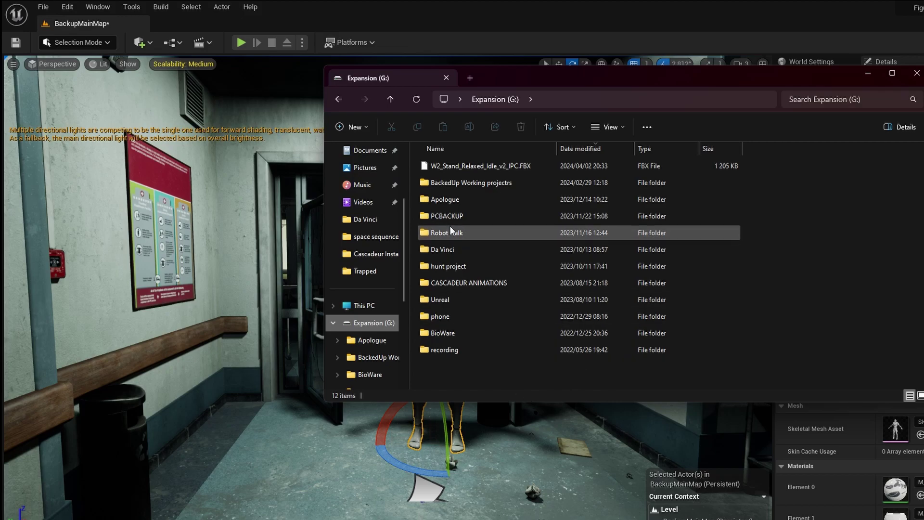
{"action": "double_click", "coordinate": [445, 200]}
{"action": "double_click", "coordinate": [447, 199]}
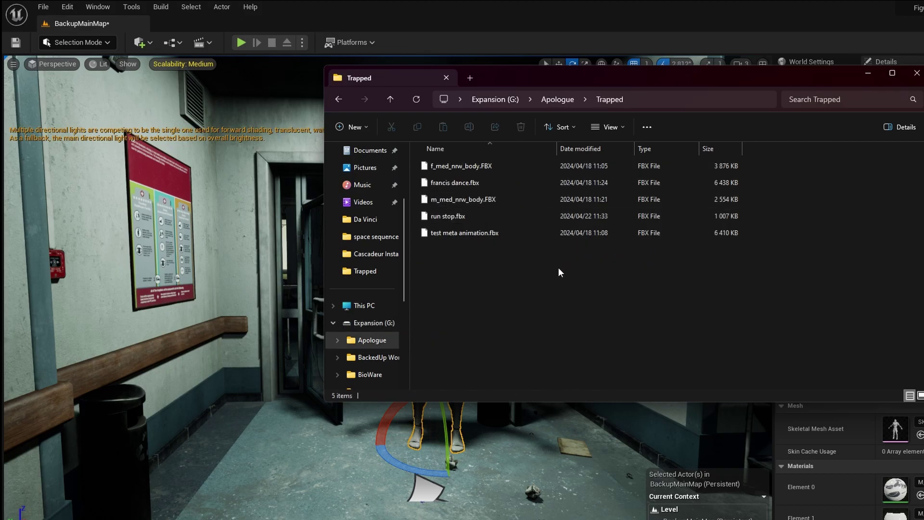
{"action": "left_click", "coordinate": [457, 221]}
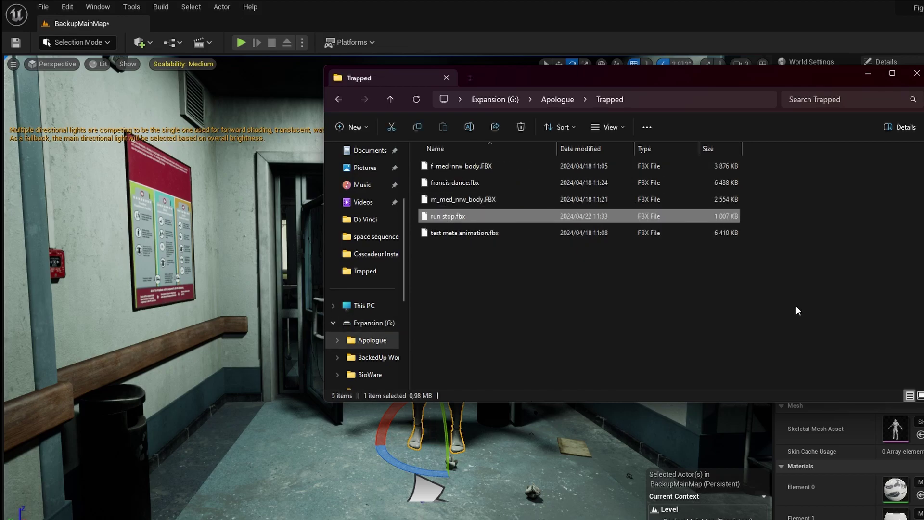
Step: Switch to Unreal Engine, show the project's Content folder, and bring run stop.fbx into it from File Explorer
{"action": "left_click", "coordinate": [465, 1]}
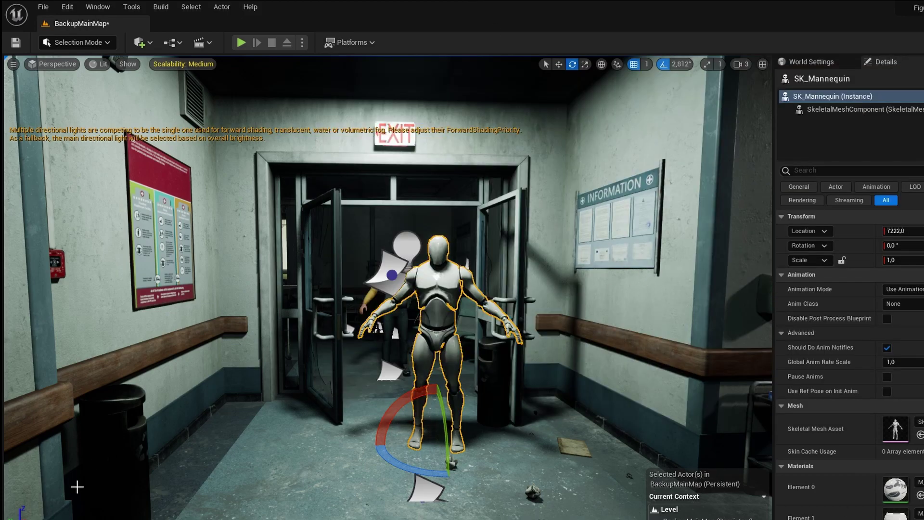
{"action": "key", "text": "ctrl+space"}
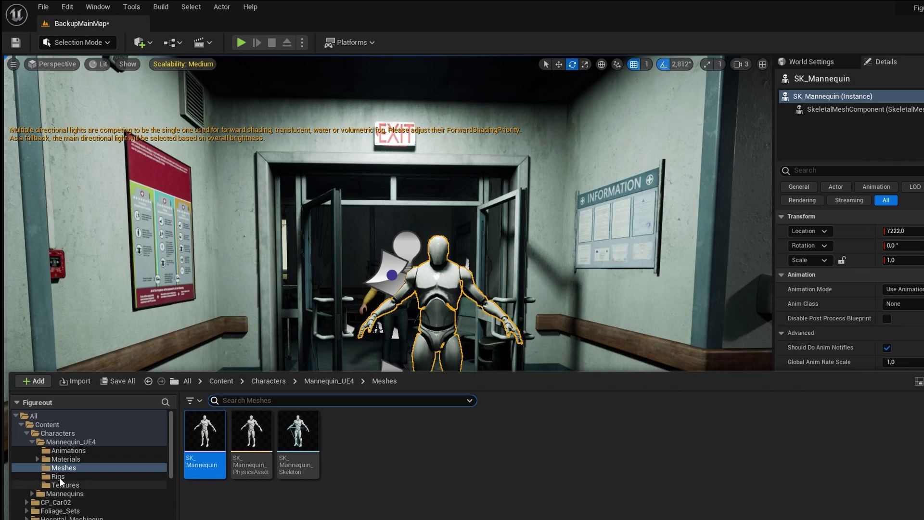
{"action": "left_click", "coordinate": [54, 425]}
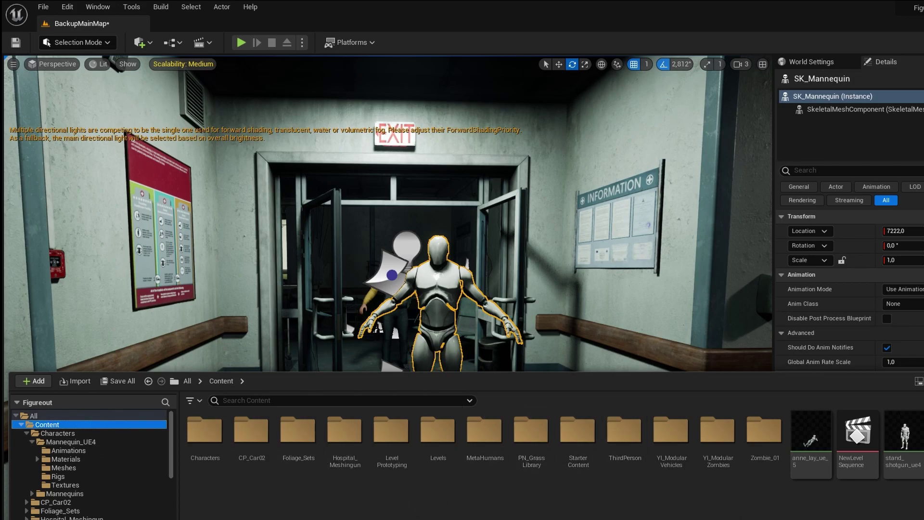
{"action": "key", "text": "alt+Tab"}
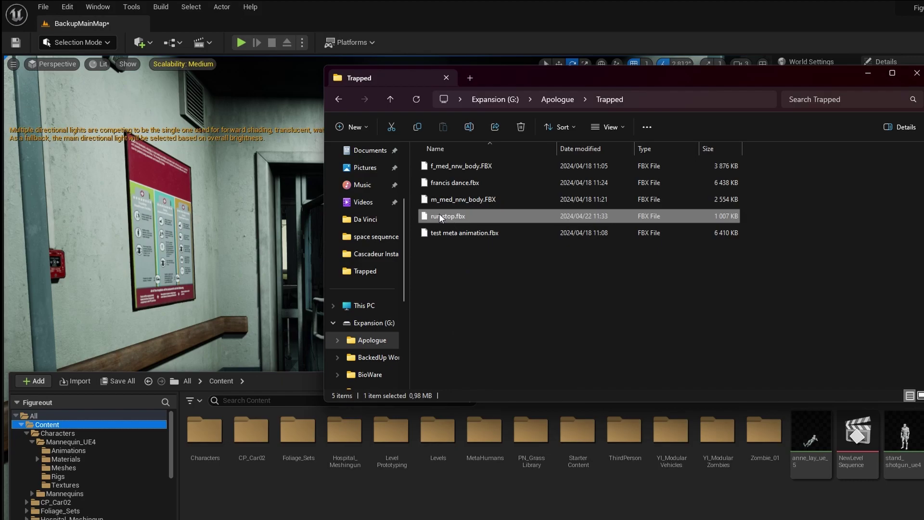
{"action": "left_click_drag", "start_coordinate": [443, 218], "coordinate": [504, 509]}
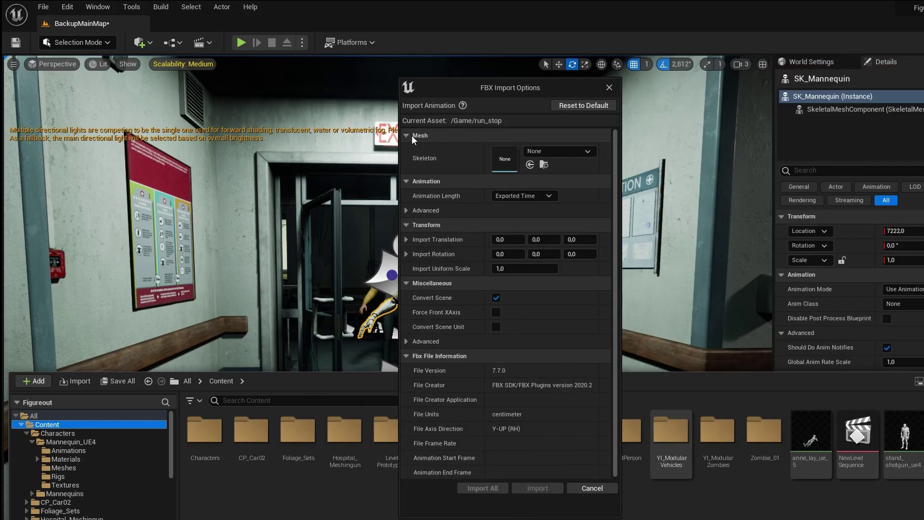
Step: Search skeletons for "ue", assign SK_Mannequin_Skeleton from Characters/Mannequin_UE4/Meshes, and import the run_stop animation with Import All
{"action": "left_click", "coordinate": [579, 151]}
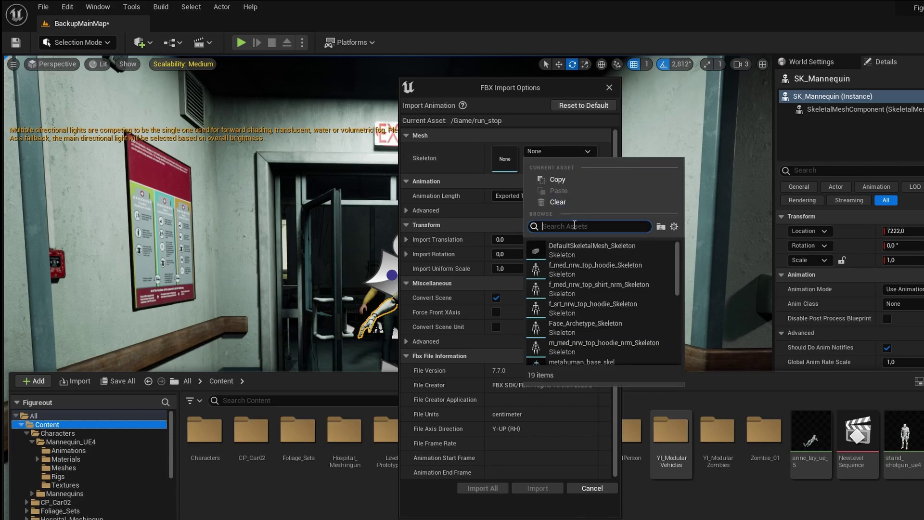
{"action": "type", "text": "ue"}
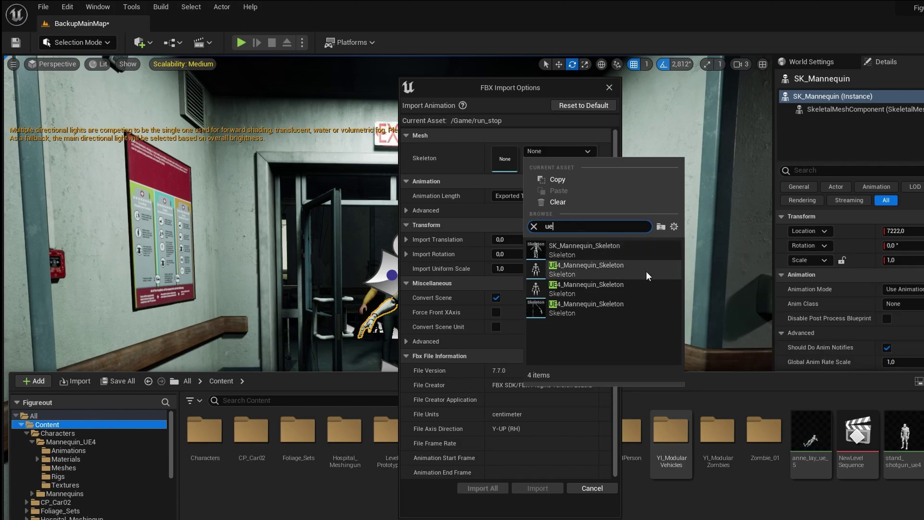
{"action": "mouse_move", "coordinate": [612, 273]}
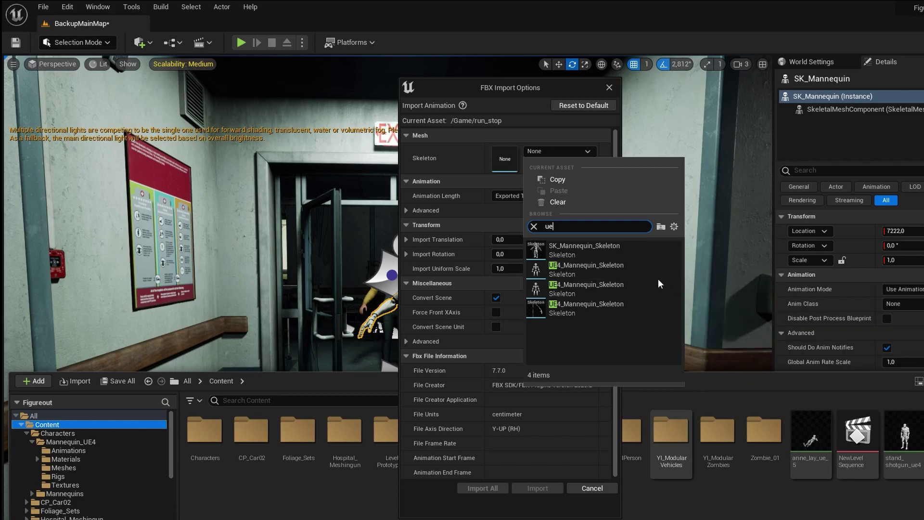
{"action": "mouse_move", "coordinate": [606, 297]}
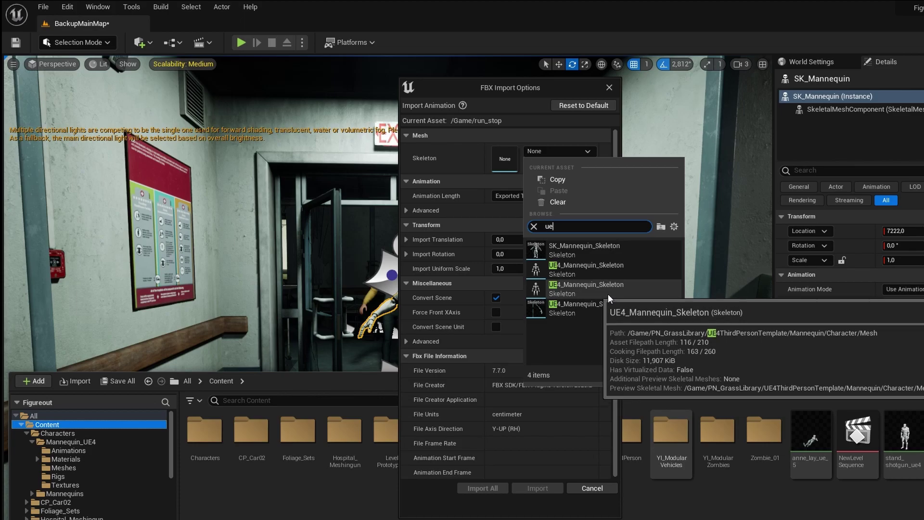
{"action": "mouse_move", "coordinate": [611, 316]}
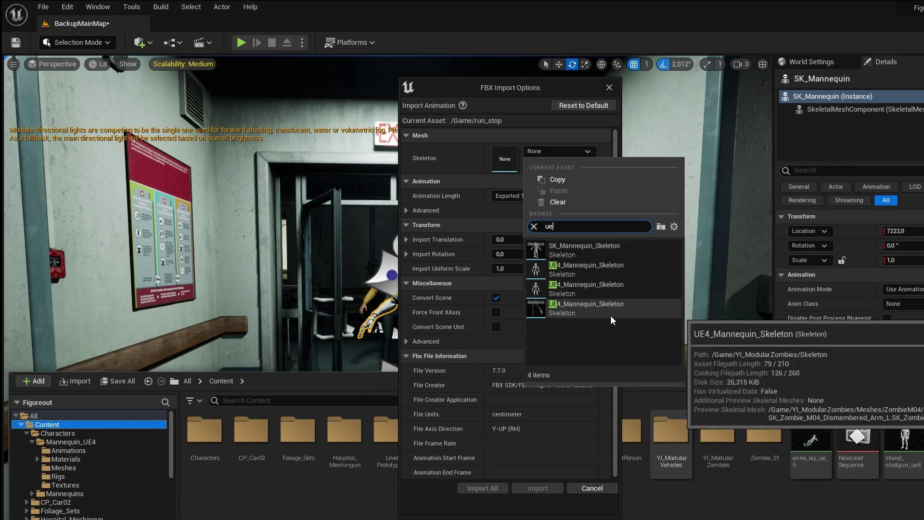
{"action": "mouse_move", "coordinate": [596, 251]}
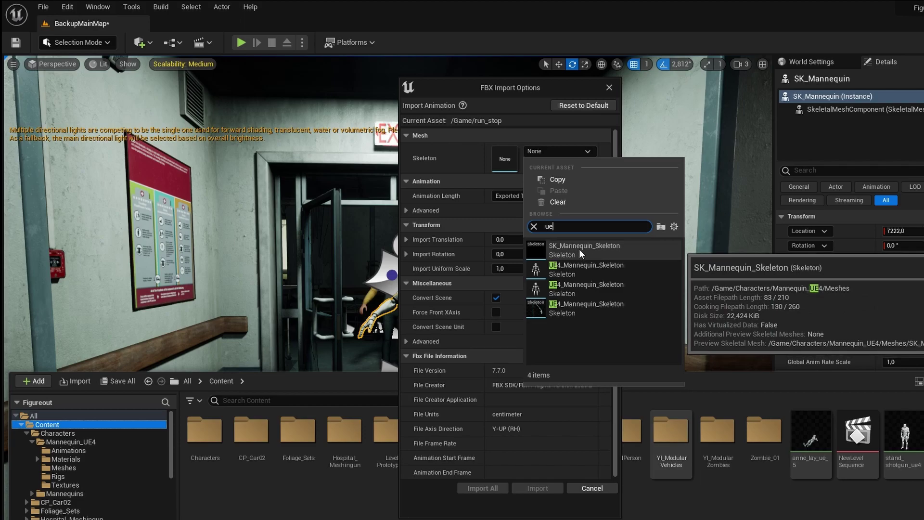
{"action": "left_click", "coordinate": [579, 249]}
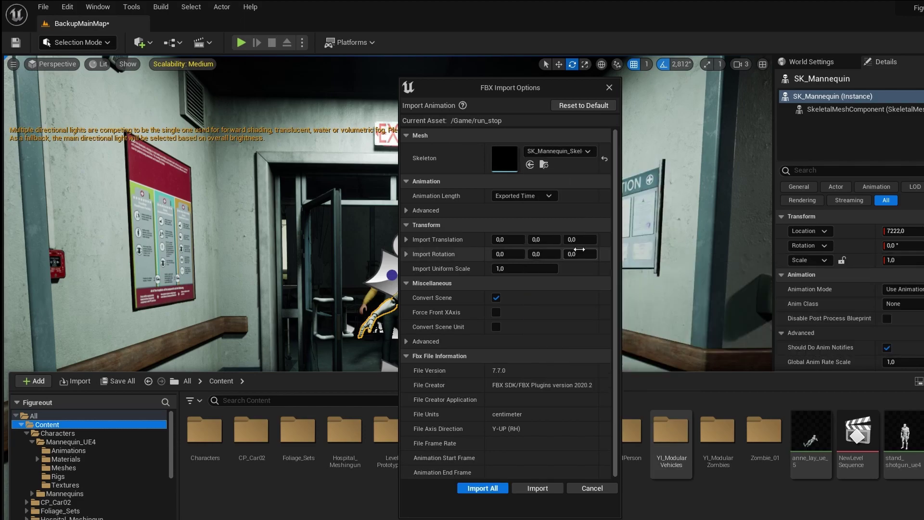
{"action": "left_click", "coordinate": [483, 491]}
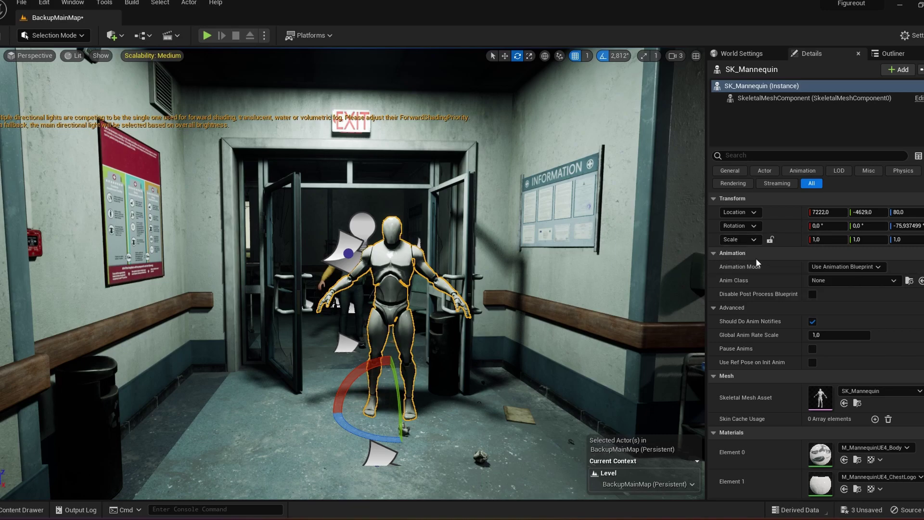
Step: Set SK_Mannequin's animation mode to Use Animation Asset and assign run_stop as the animation to play
{"action": "left_click", "coordinate": [868, 264]}
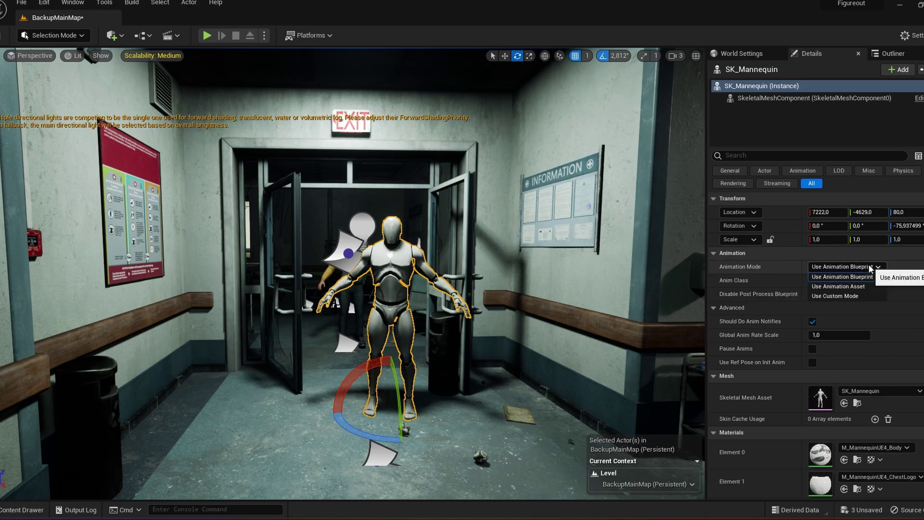
{"action": "left_click", "coordinate": [863, 286]}
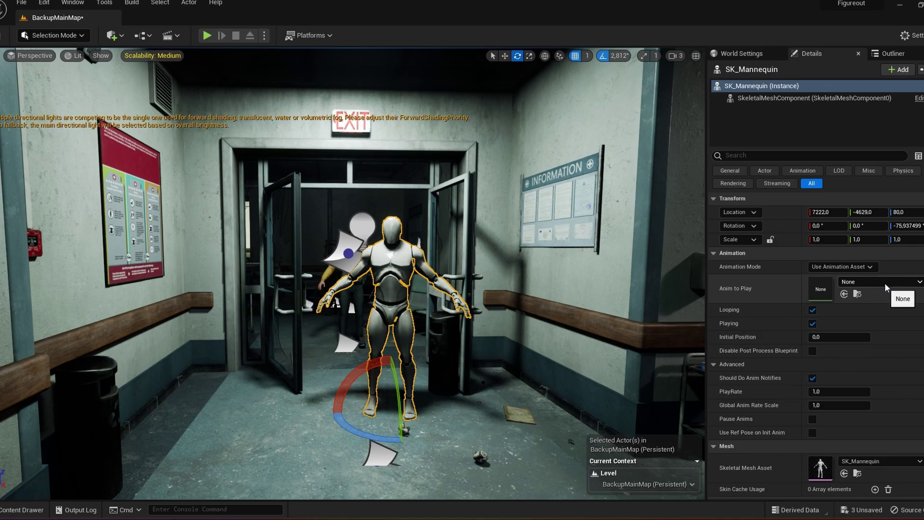
{"action": "left_click", "coordinate": [884, 282]}
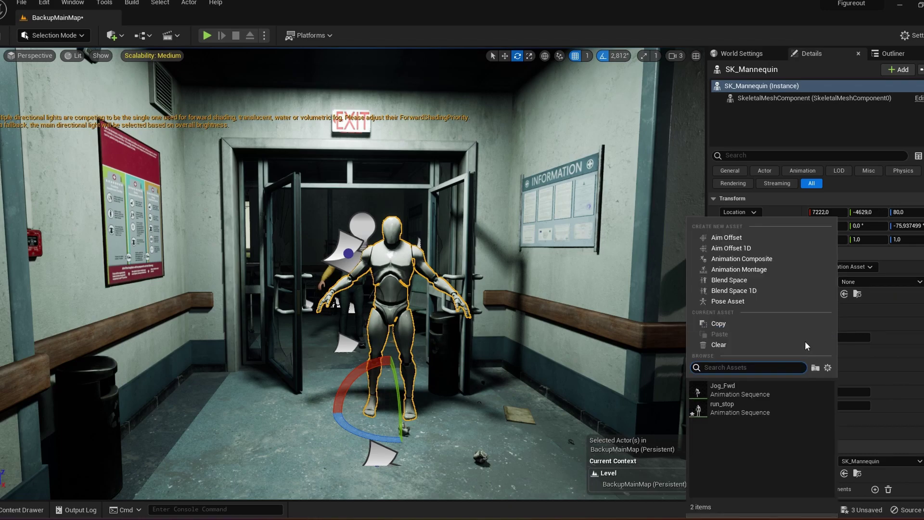
{"action": "left_click", "coordinate": [741, 407]}
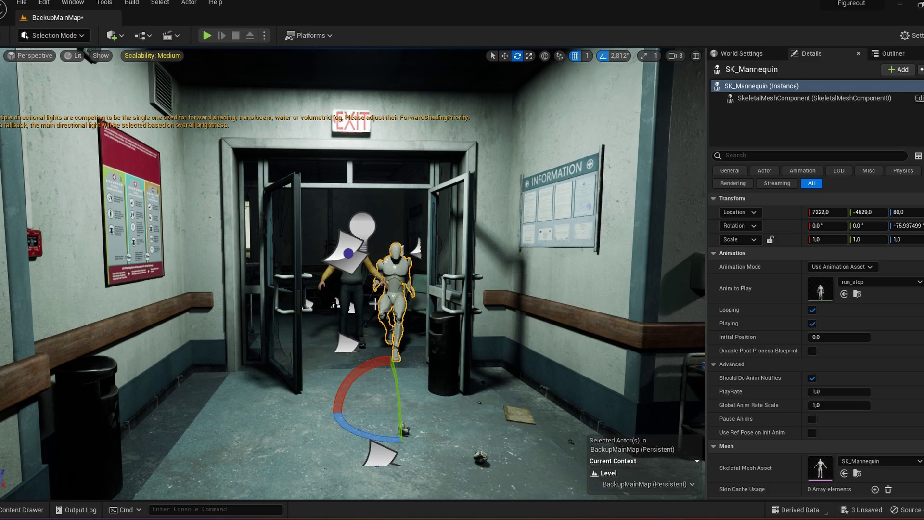
Step: Set the play mode to Simulate and run the level to watch the mannequin's run_stop animation up close
{"action": "left_click", "coordinate": [264, 35]}
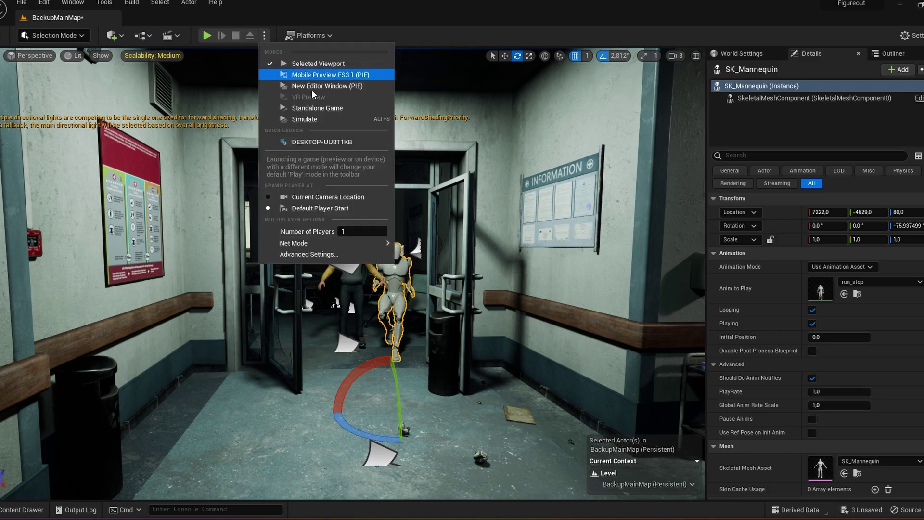
{"action": "left_click", "coordinate": [311, 121]}
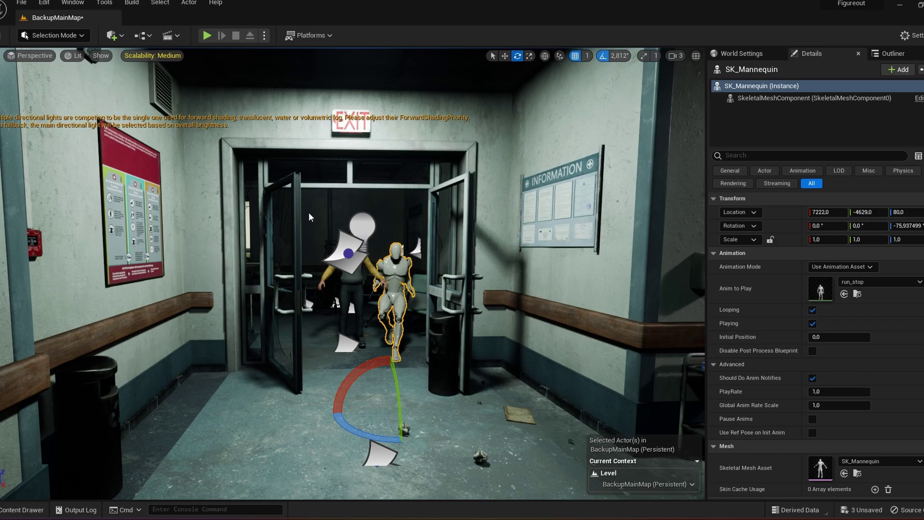
{"action": "left_click", "coordinate": [207, 35]}
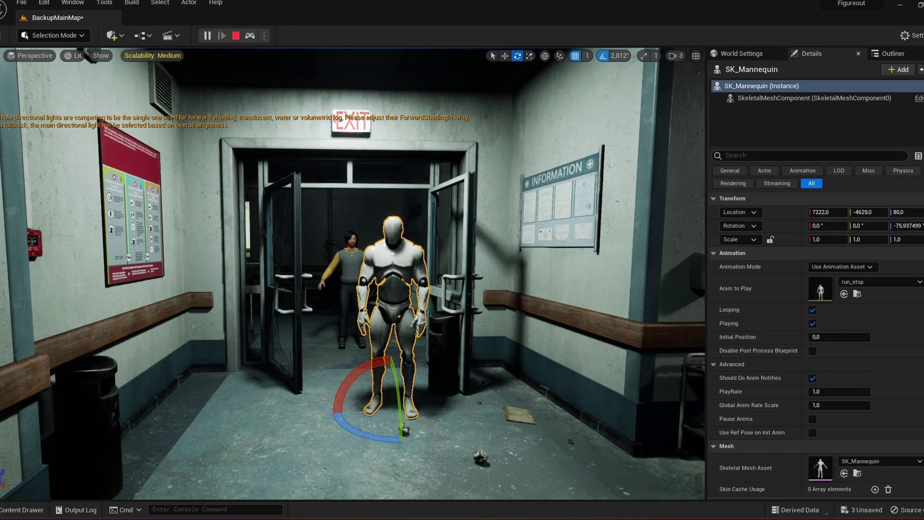
{"action": "scroll", "coordinate": [377, 420], "scroll_direction": "up", "scroll_amount": 3}
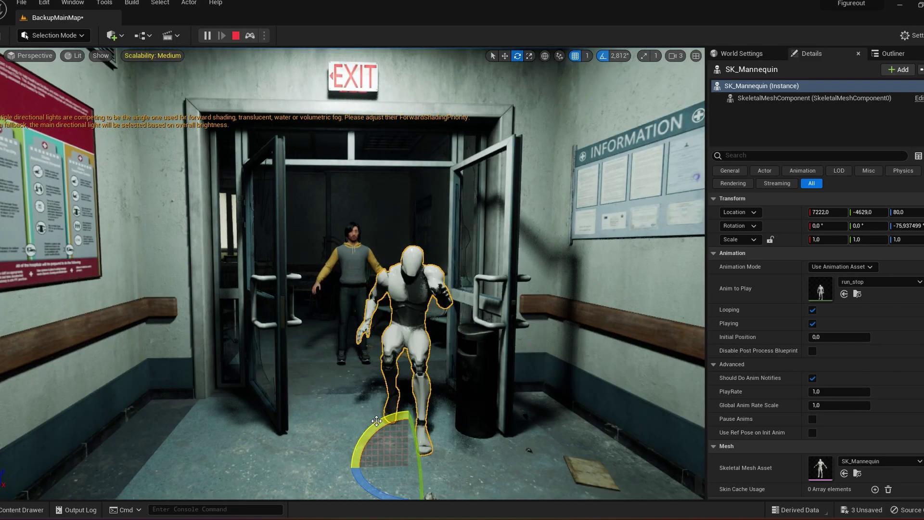